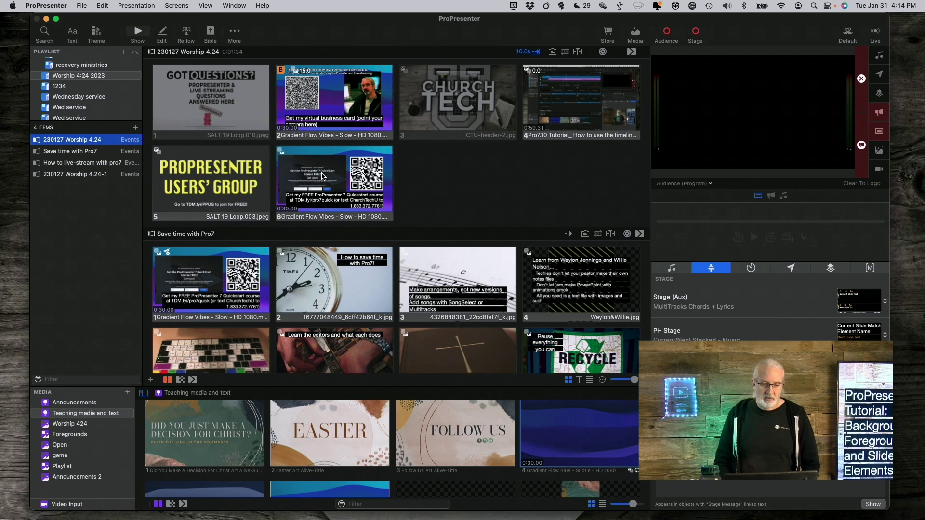
- Scroll to 230127 Worship 4.24-1, fire the QR-code course slide, then the CHURCH TECH slide
scroll(321, 177, down, 3)
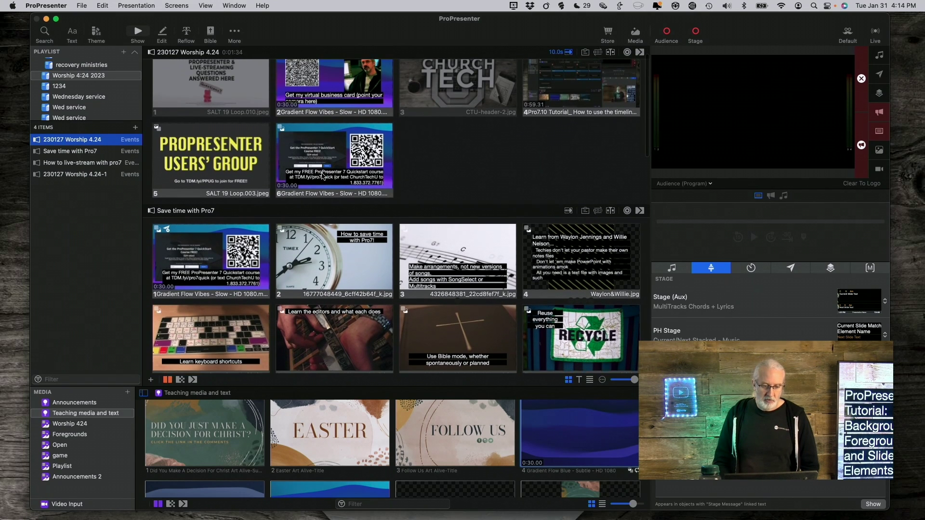
scroll(322, 176, down, 5)
scroll(322, 176, down, 8)
scroll(322, 176, down, 4)
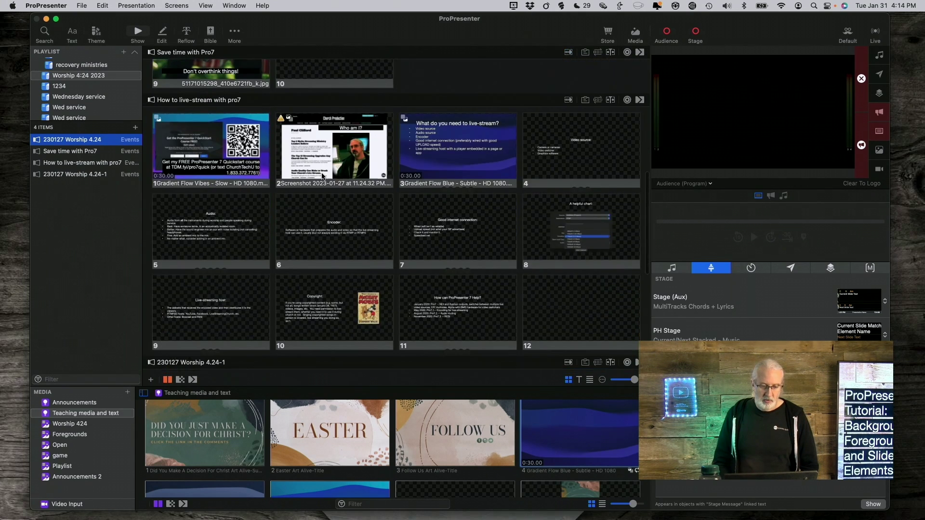
scroll(322, 177, down, 3)
scroll(322, 176, down, 8)
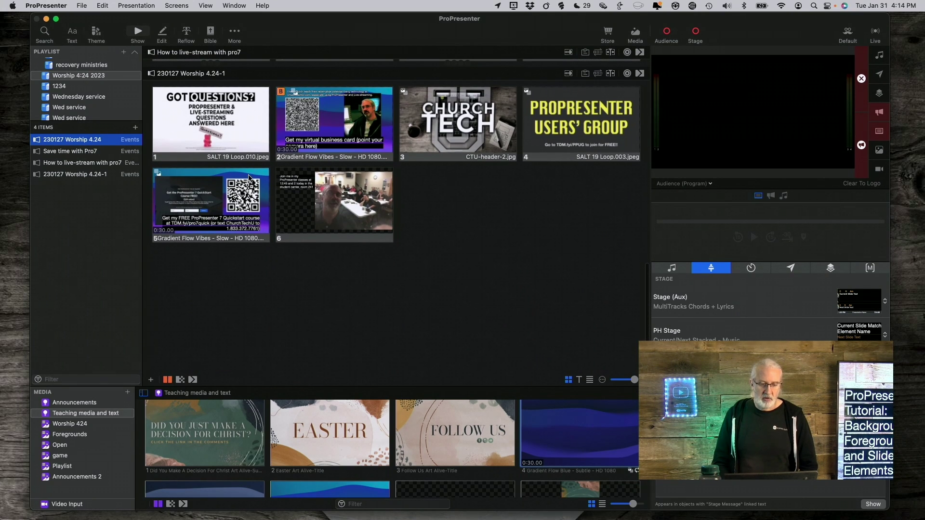
click(253, 173)
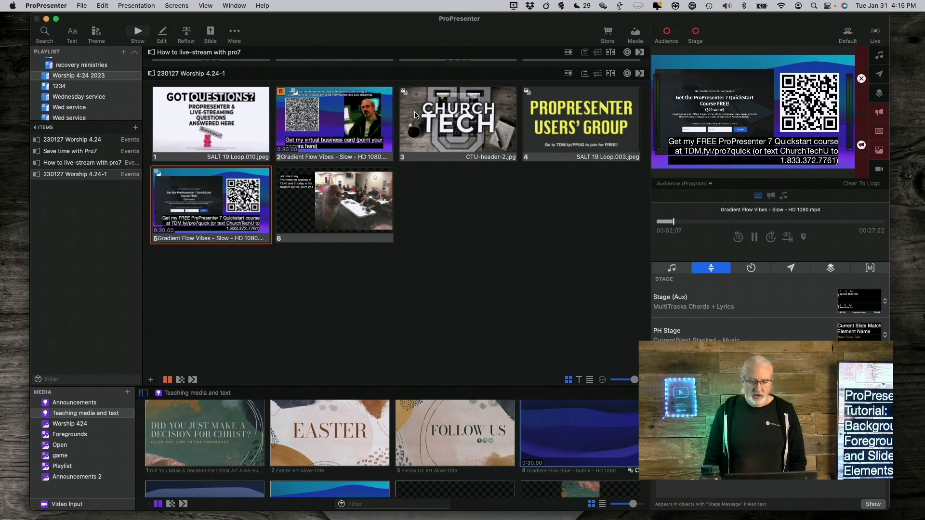
click(448, 115)
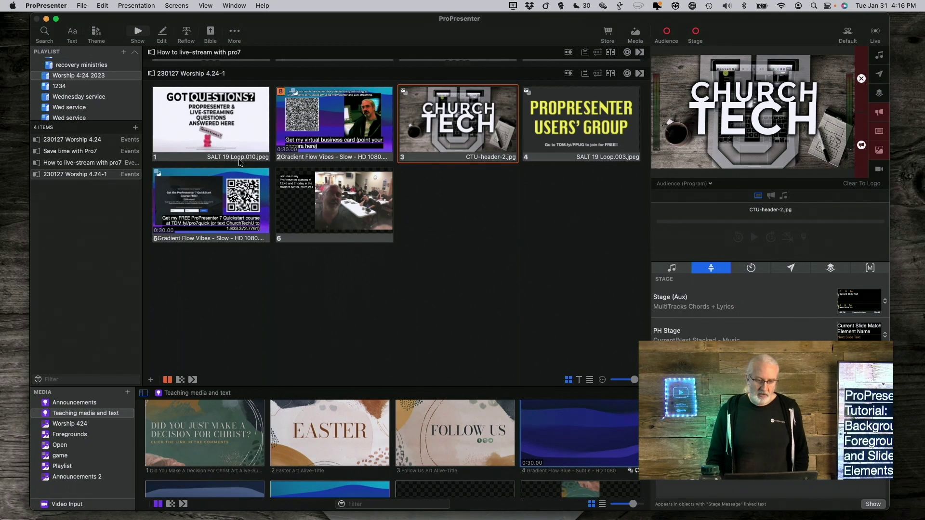
- Send slide 5, the QR-code course slide, live again with its Gradient Flow Vibes video
click(230, 207)
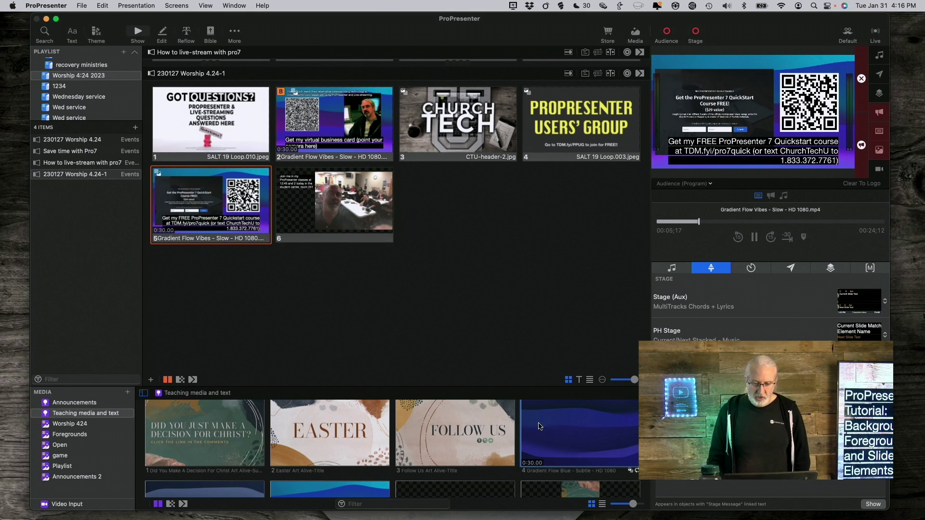
- Make Gradient Flow Night the live background video and put the classroom slide live
scroll(568, 445, down, 3)
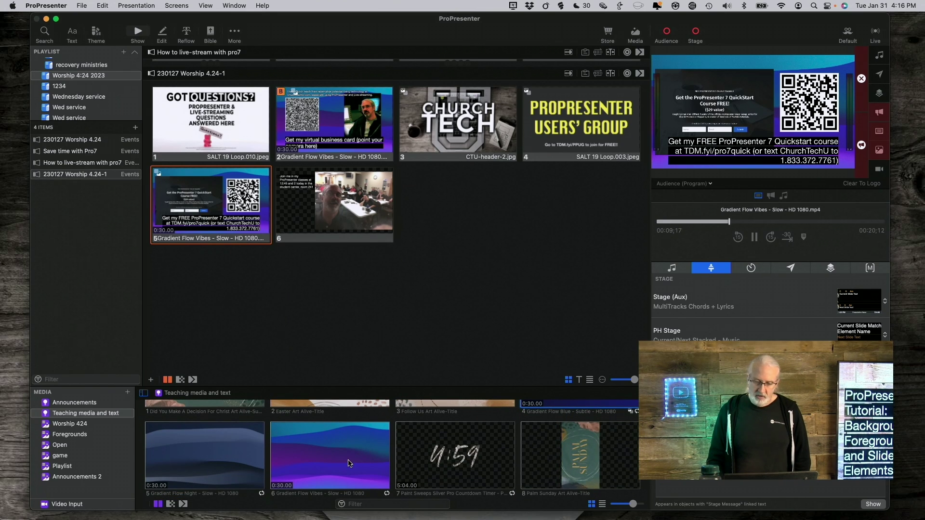
click(231, 460)
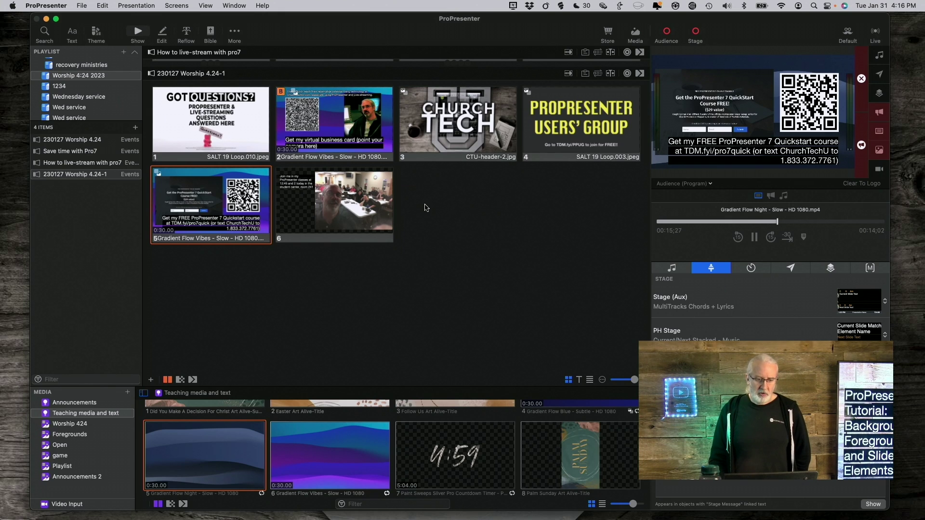
click(288, 214)
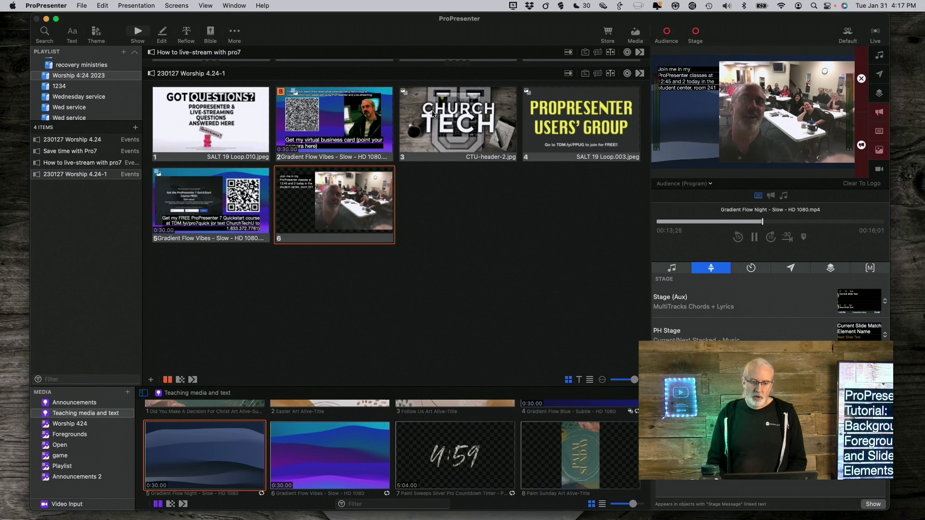
- Fire CHURCH TECH, then the classroom slide, with Gradient Flow Night playing behind it
click(457, 120)
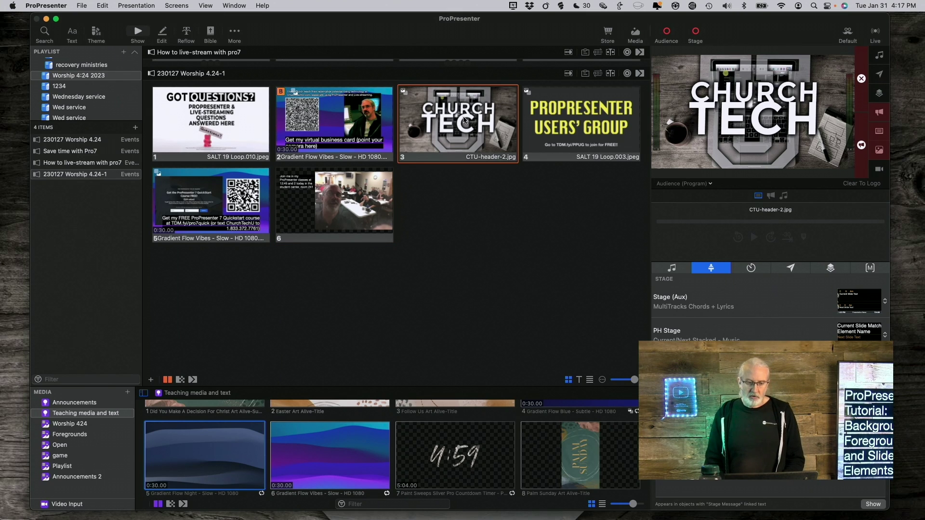
click(302, 209)
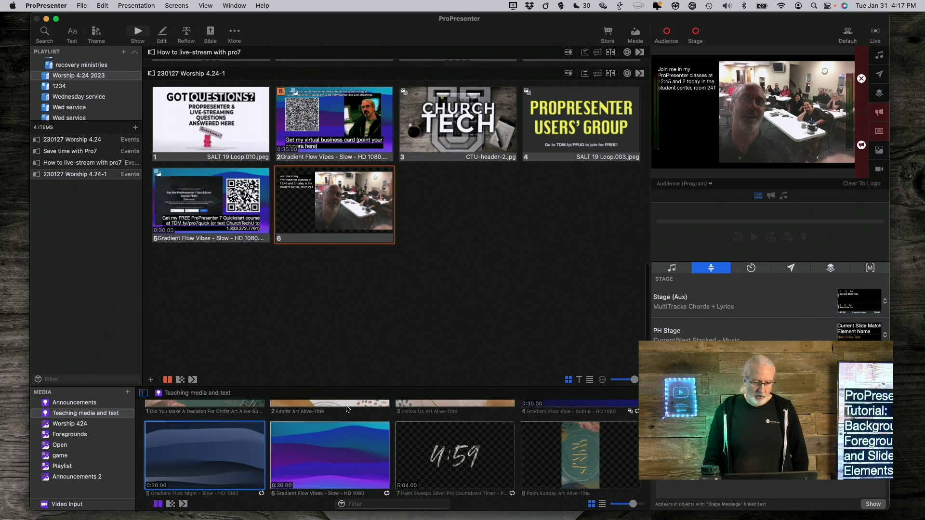
click(258, 444)
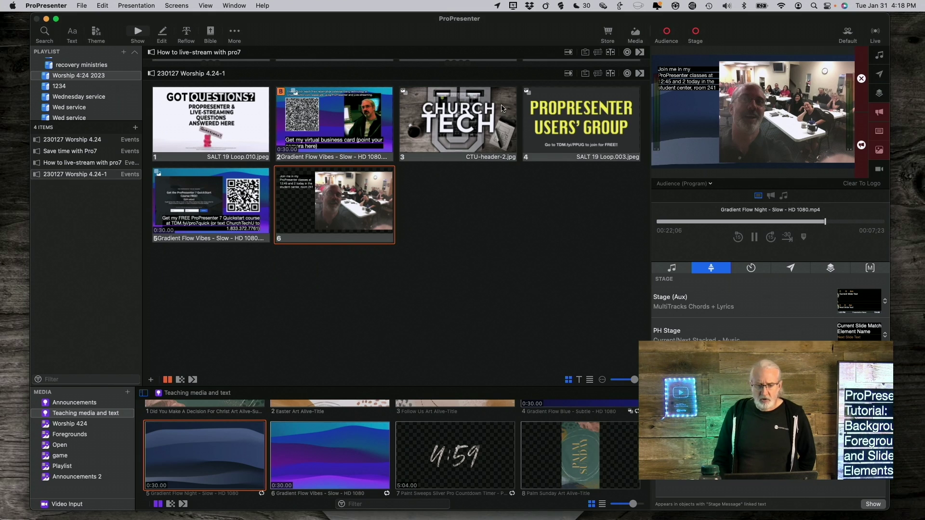
- Open and dismiss the CHURCH TECH slide's options, then open the QR-code course slide's options
right_click(481, 114)
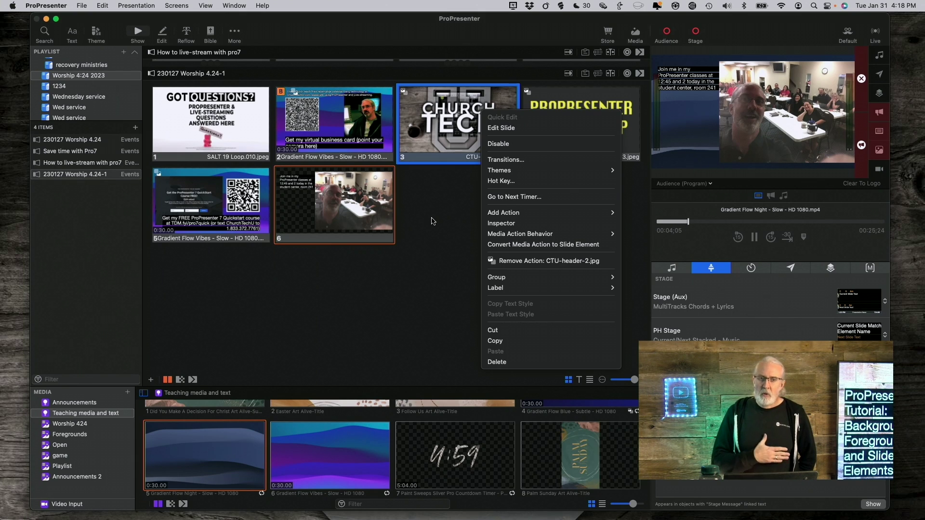
key(Escape)
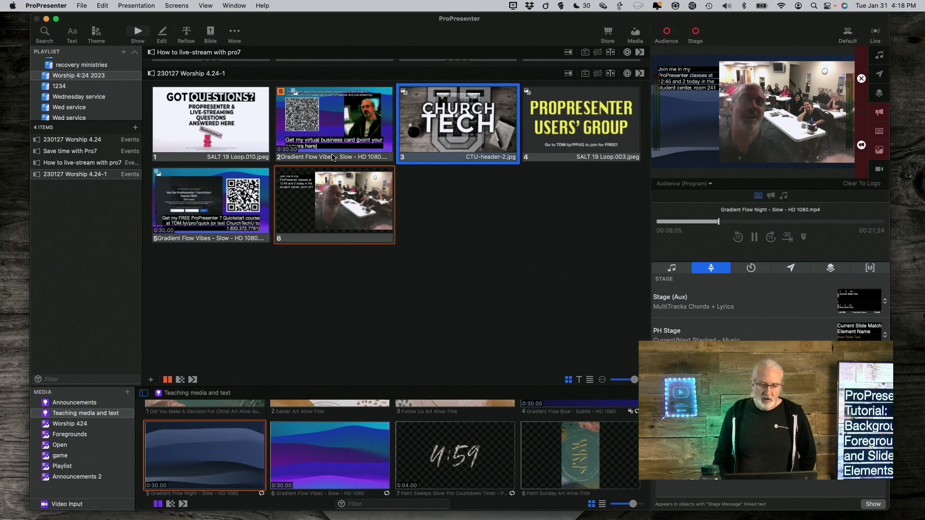
right_click(224, 194)
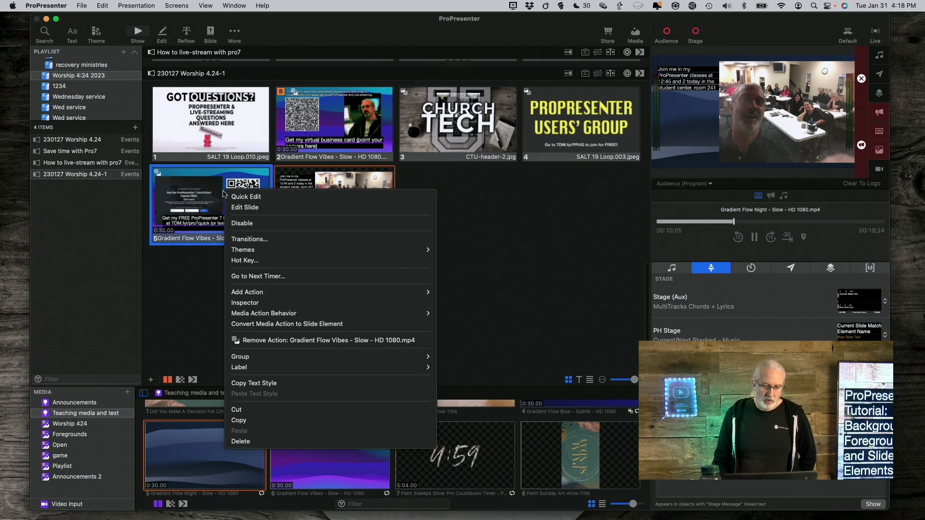
- Edit the QR-code course slide, resizing the QR code to about 578 × 495 and repositioning it
click(236, 209)
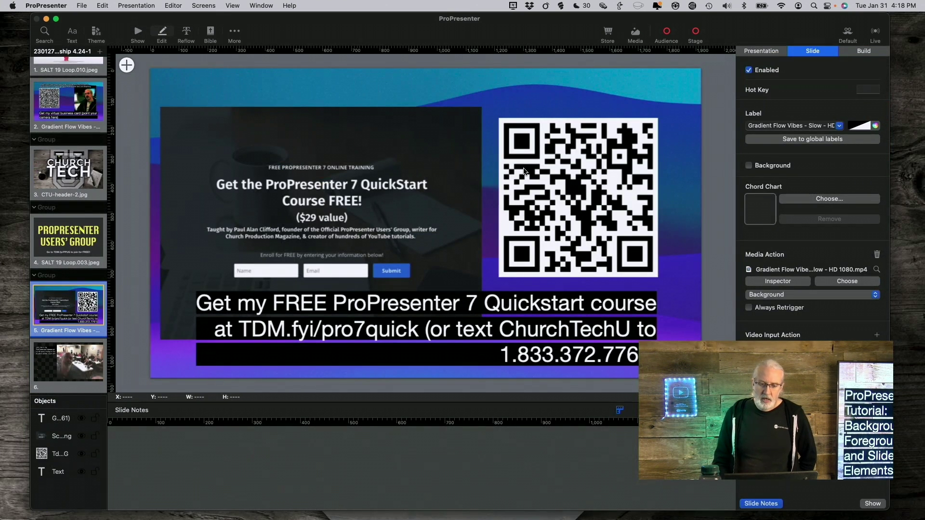
click(586, 194)
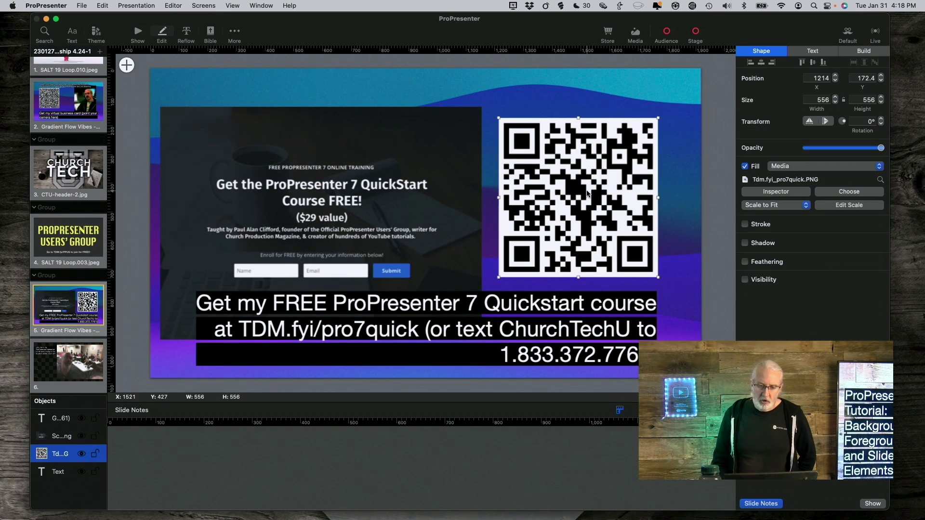
mouse_move(587, 186)
mouse_down()
mouse_move(420, 172)
mouse_move(613, 198)
mouse_move(602, 186)
mouse_up()
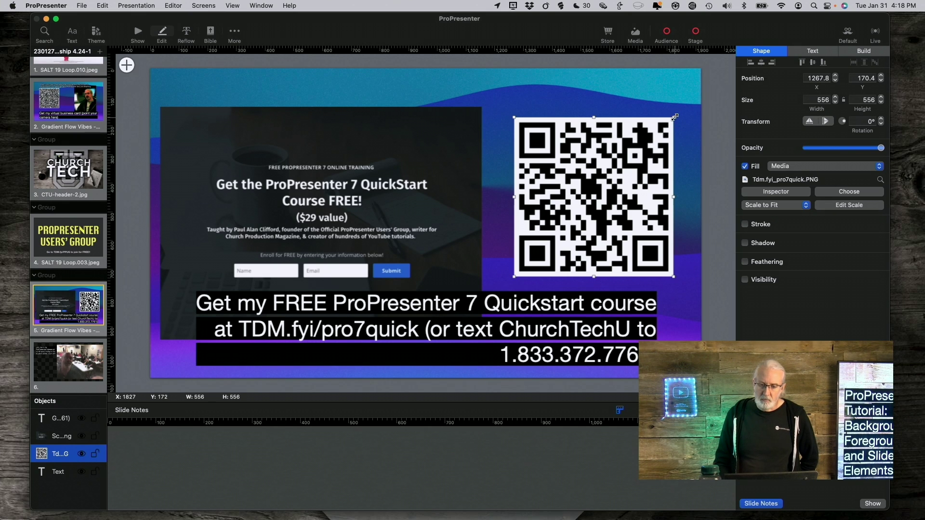
mouse_move(674, 117)
mouse_down()
mouse_move(528, 161)
mouse_move(586, 136)
mouse_up()
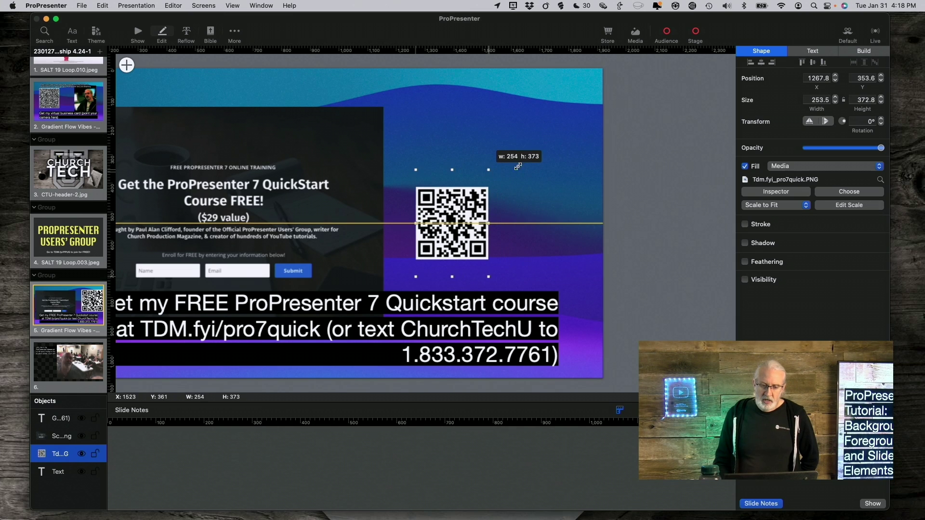
drag(586, 137, 582, 134)
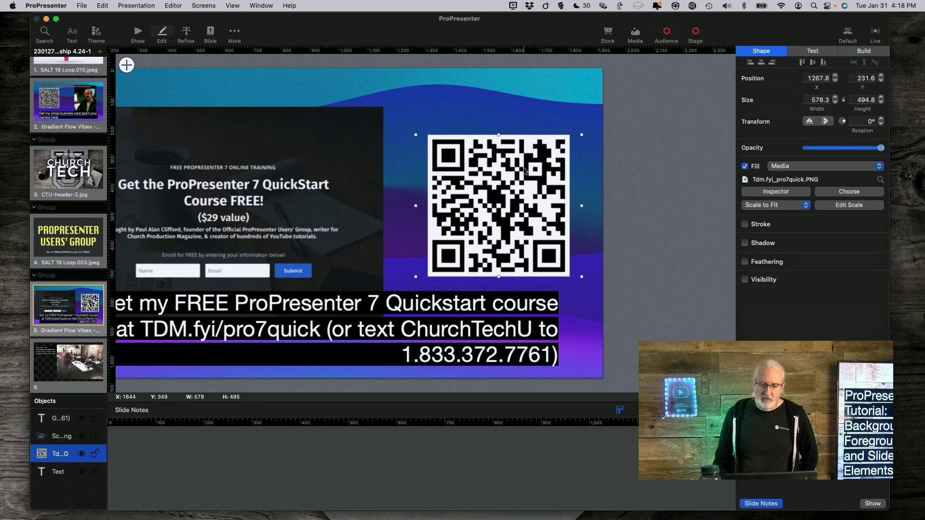
drag(524, 171, 518, 157)
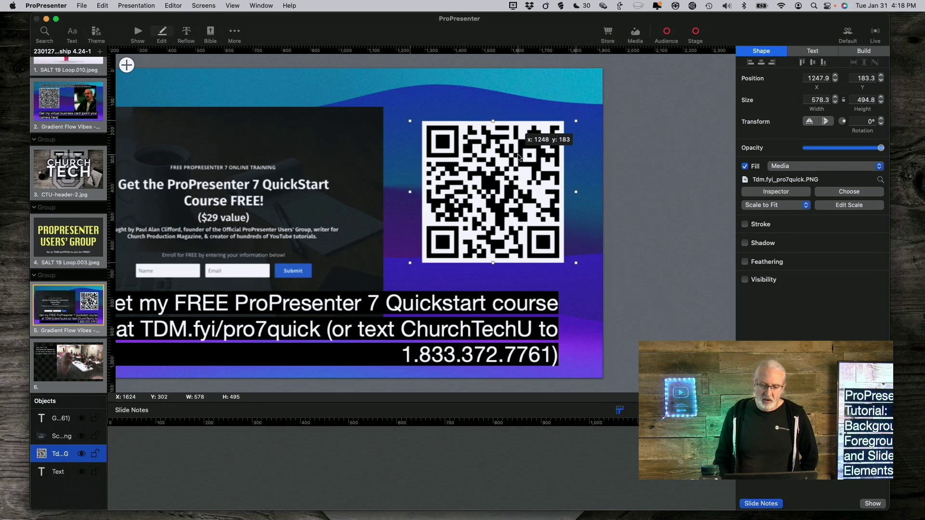
- Inspect the screenshot and QR images, select slide 4's Text element, then return to Show view
click(339, 157)
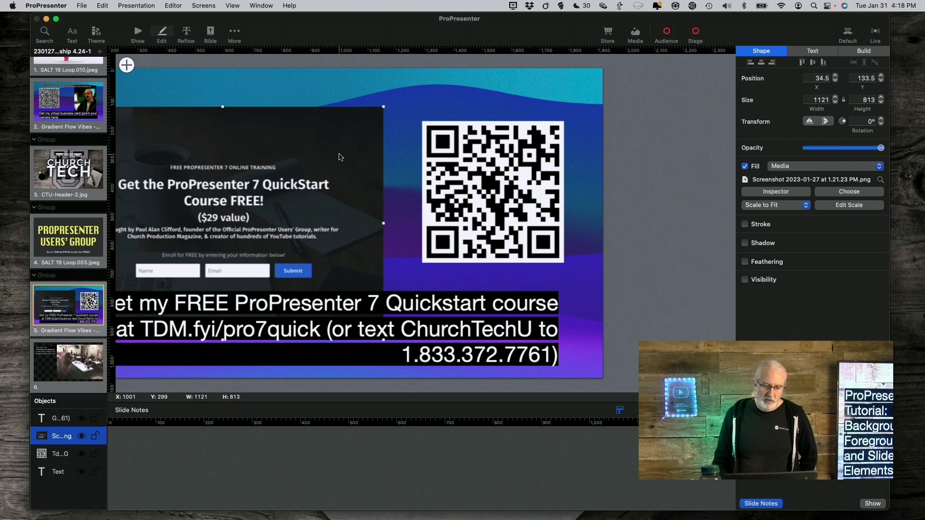
scroll(332, 161, left, 5)
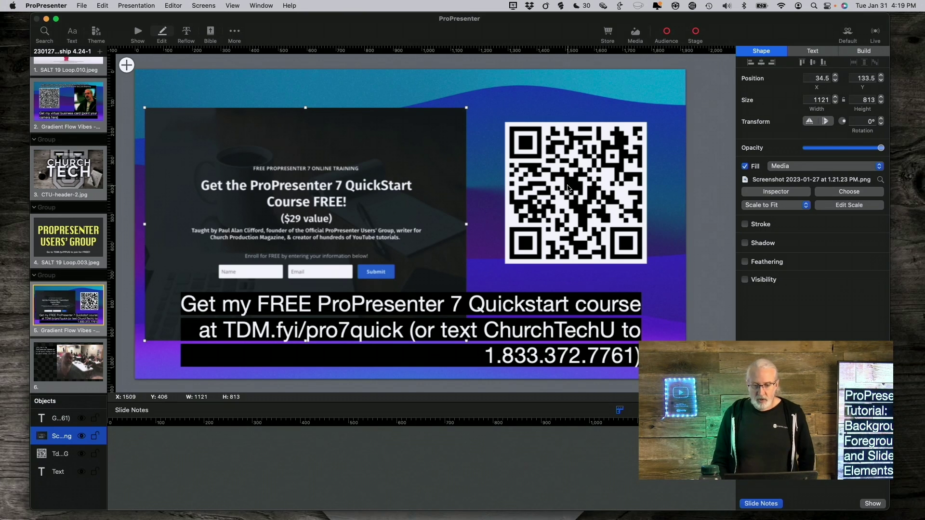
click(573, 186)
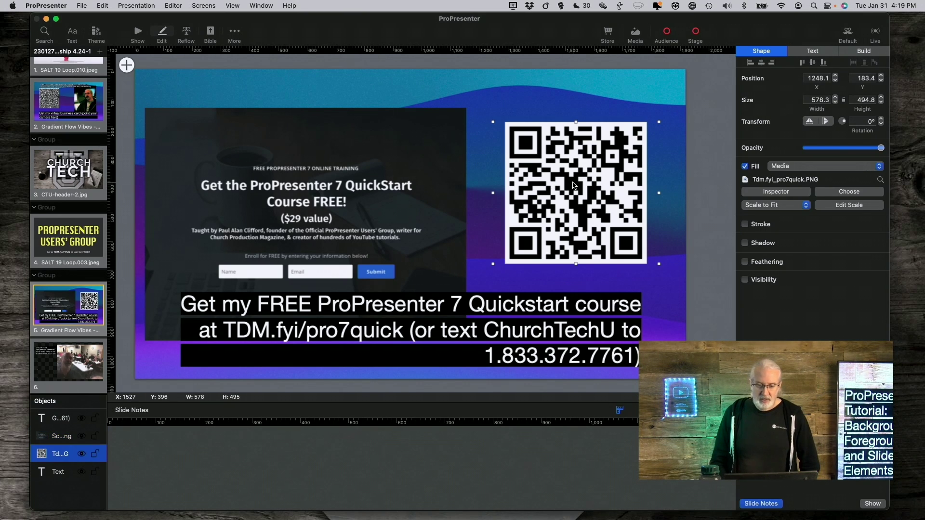
click(379, 146)
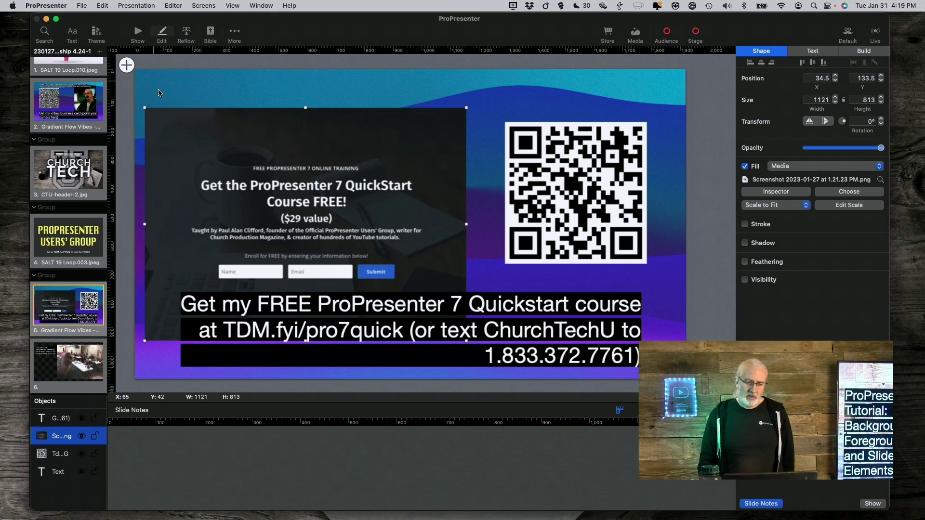
click(66, 252)
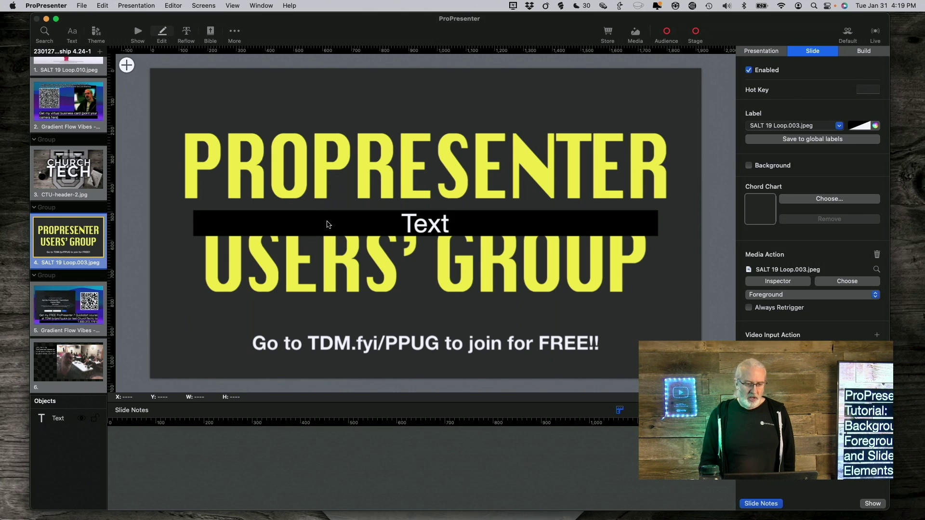
click(327, 225)
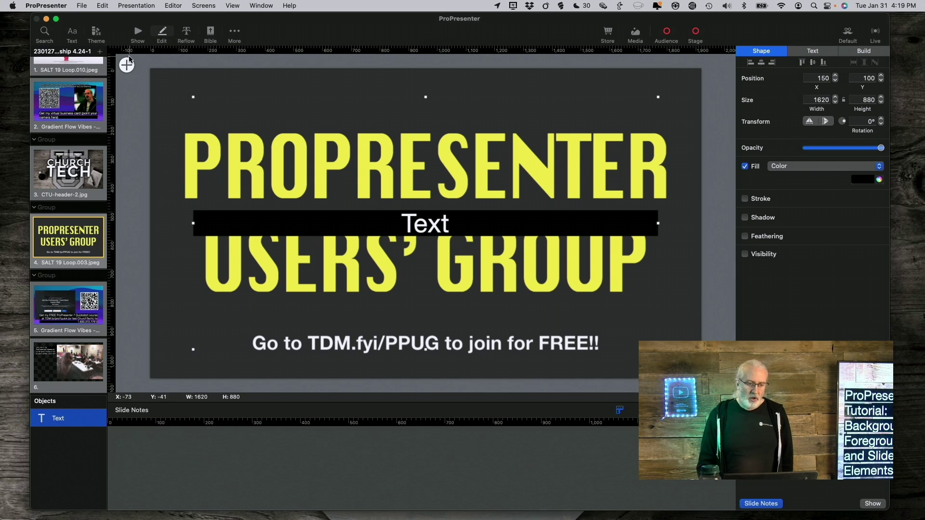
click(139, 34)
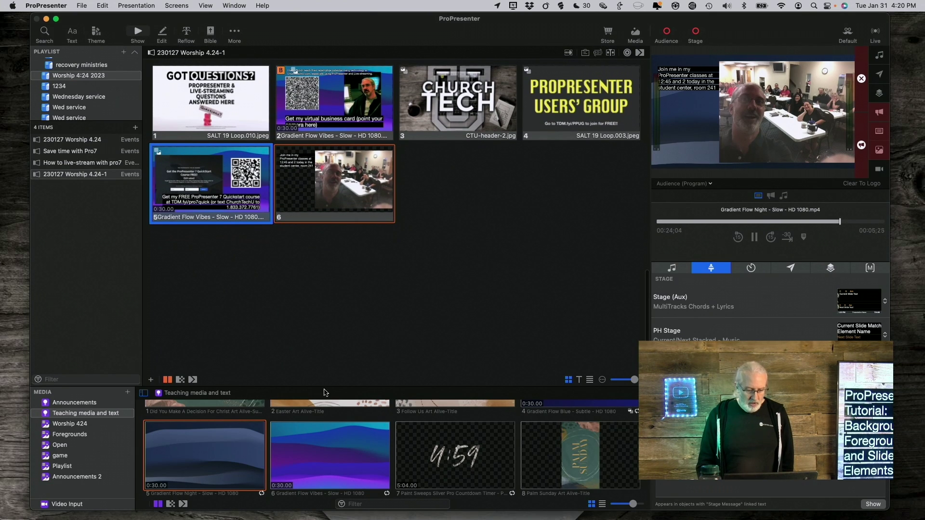
- Drag Gradient Flow Blue from the media bin into the grid as a new slide 7
scroll(371, 443, up, 3)
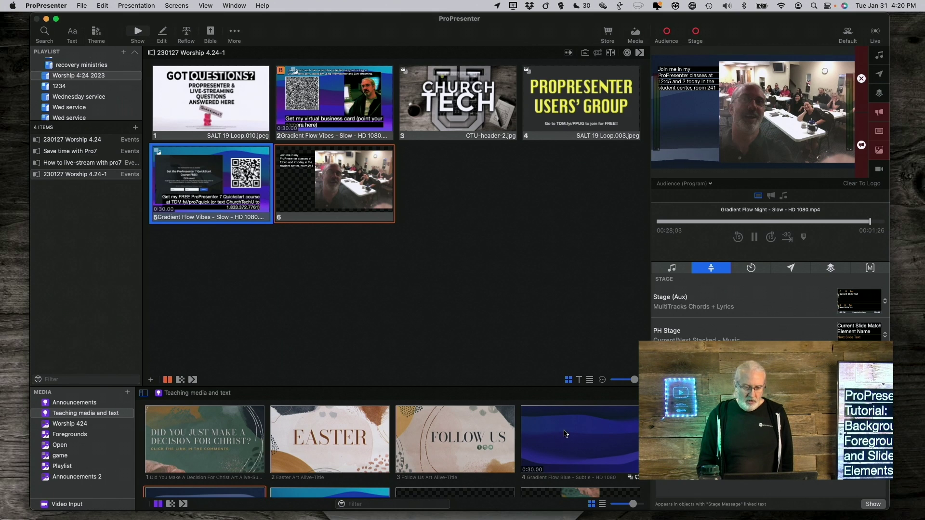
drag(565, 433, 437, 198)
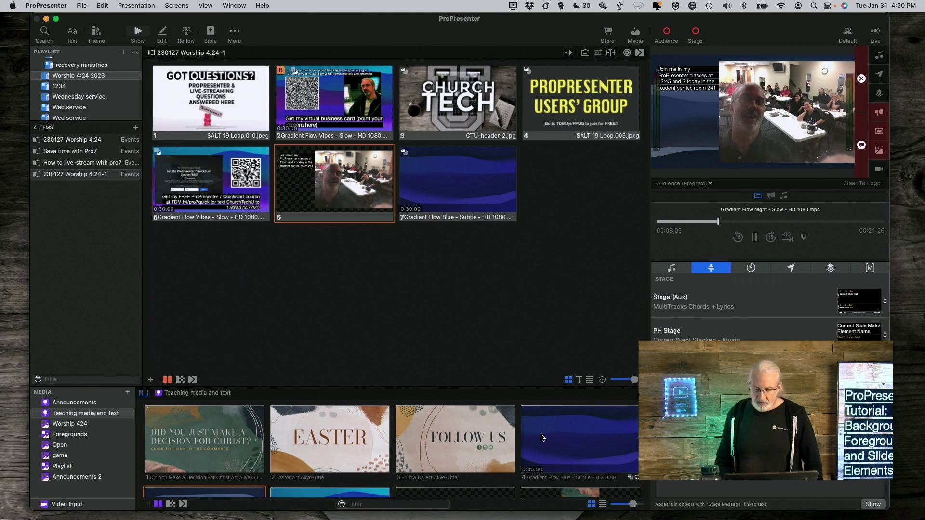
- Send slide 7 live, restart and skip its Gradient Flow Blue video forward, then open its options
click(432, 171)
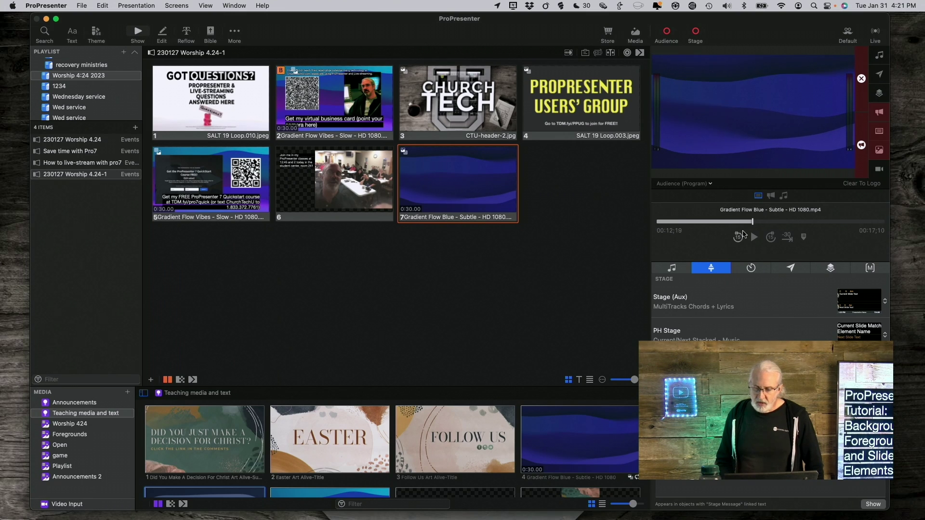
click(741, 239)
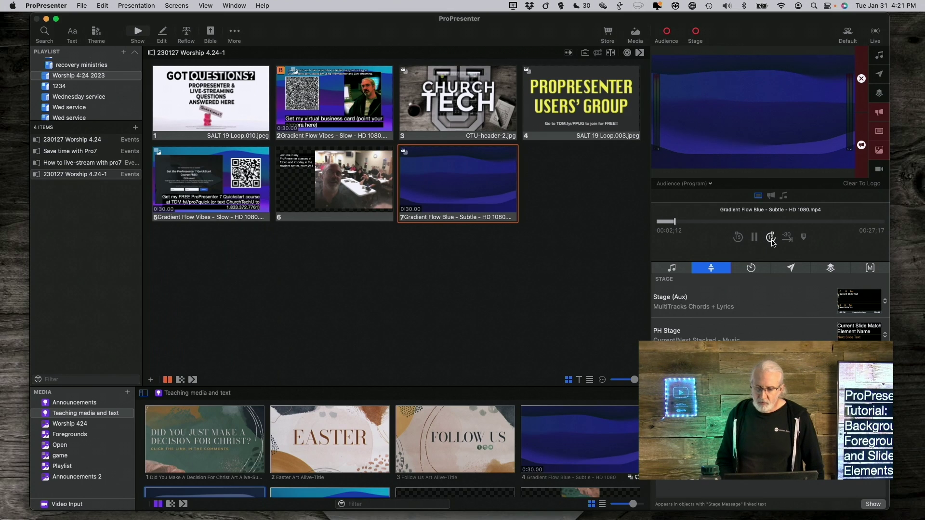
click(770, 238)
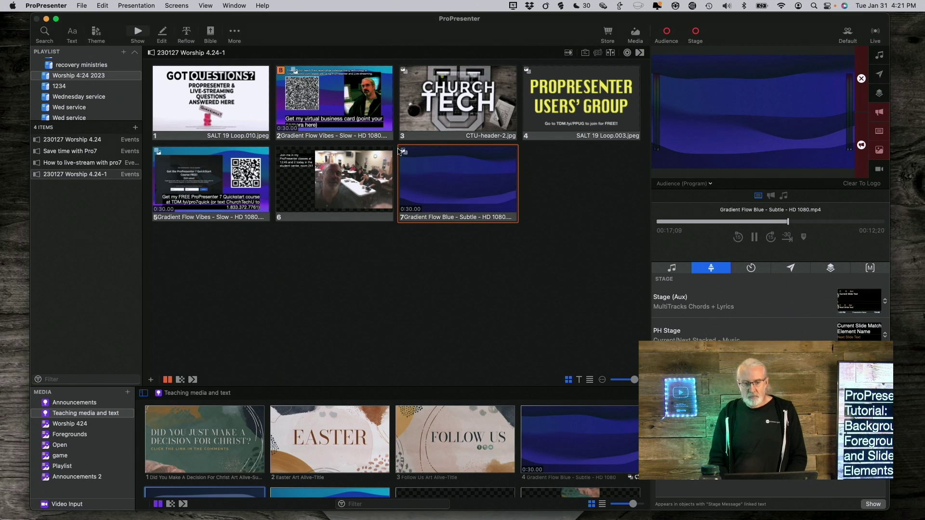
right_click(471, 172)
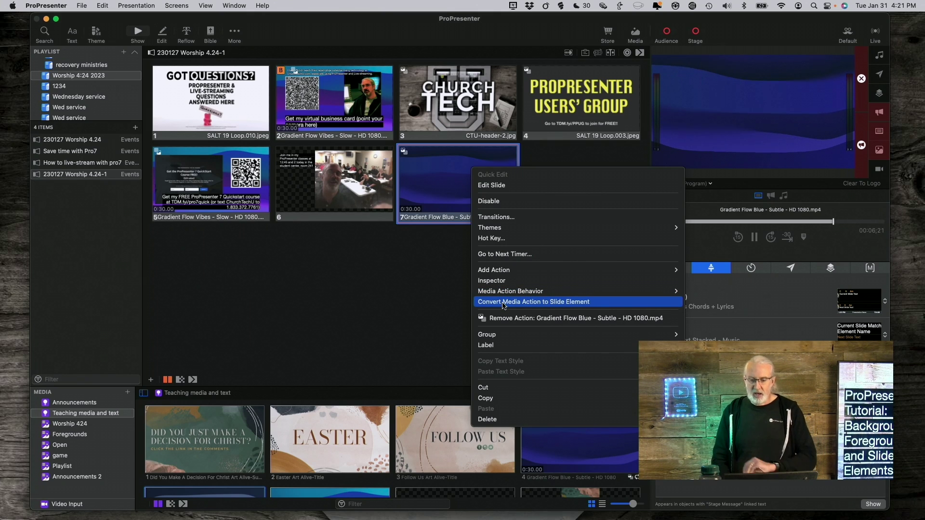
- Convert slide 7's media action to a slide element, clear the media layer, and re-fire slide 7
click(503, 303)
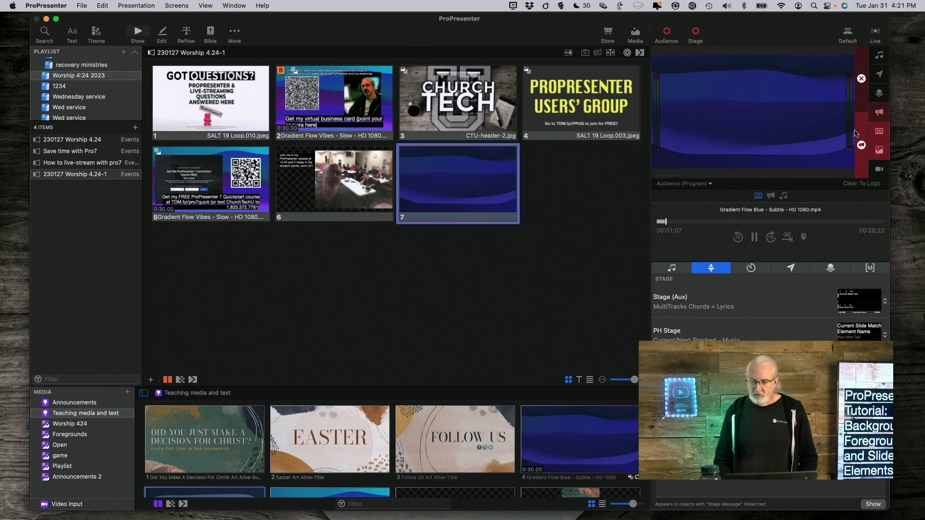
click(879, 151)
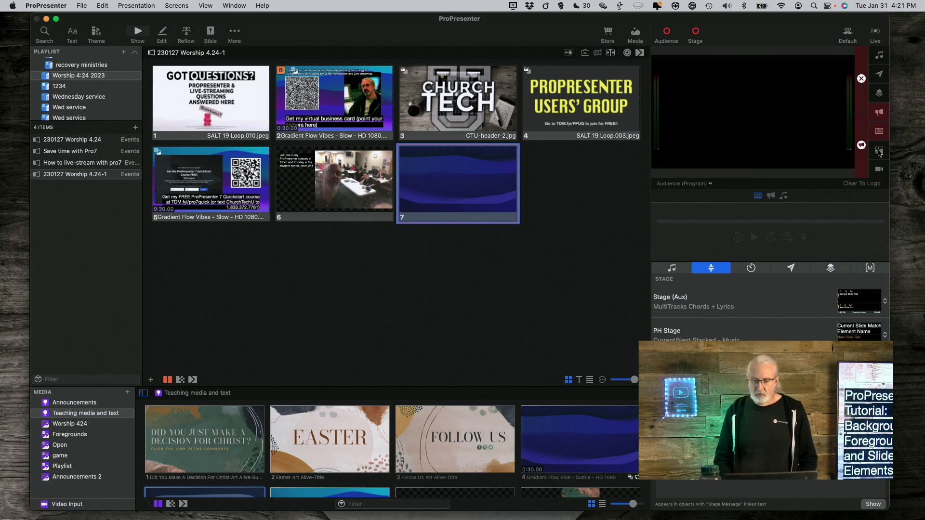
click(446, 174)
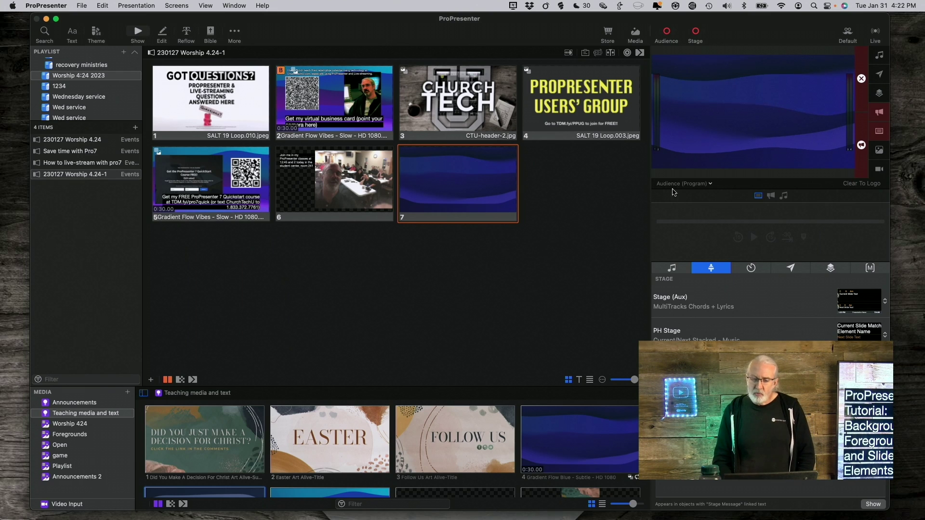
- Shrink slide 7's video element to about 1371 × 740 and move it to the slide centre
right_click(443, 191)
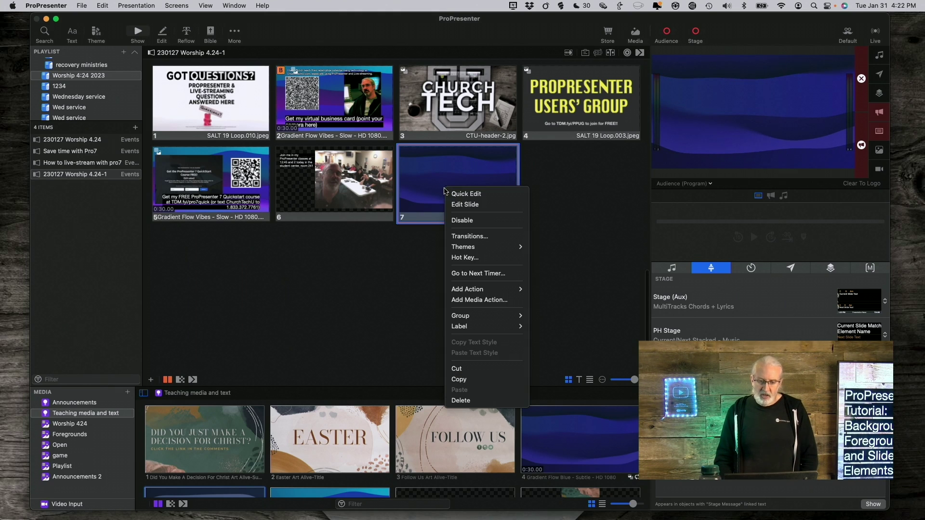
key(Escape)
right_click(448, 194)
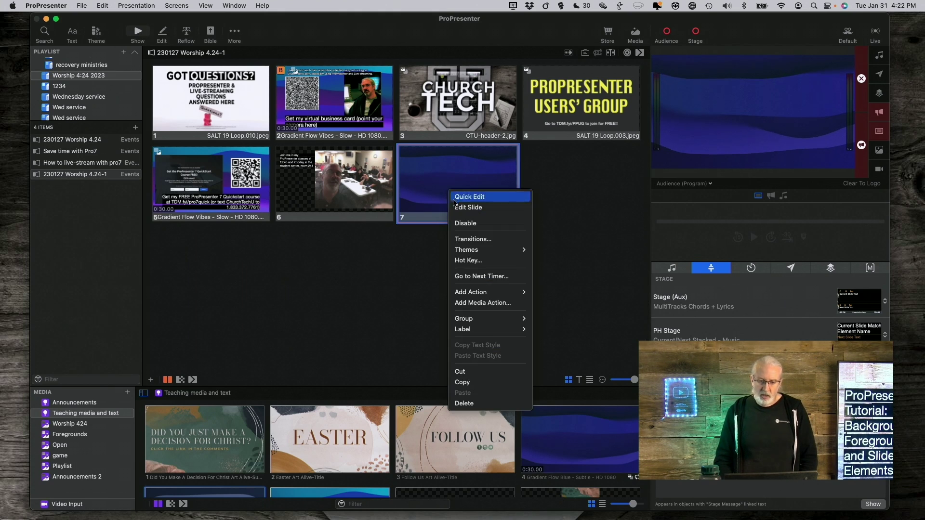
click(457, 208)
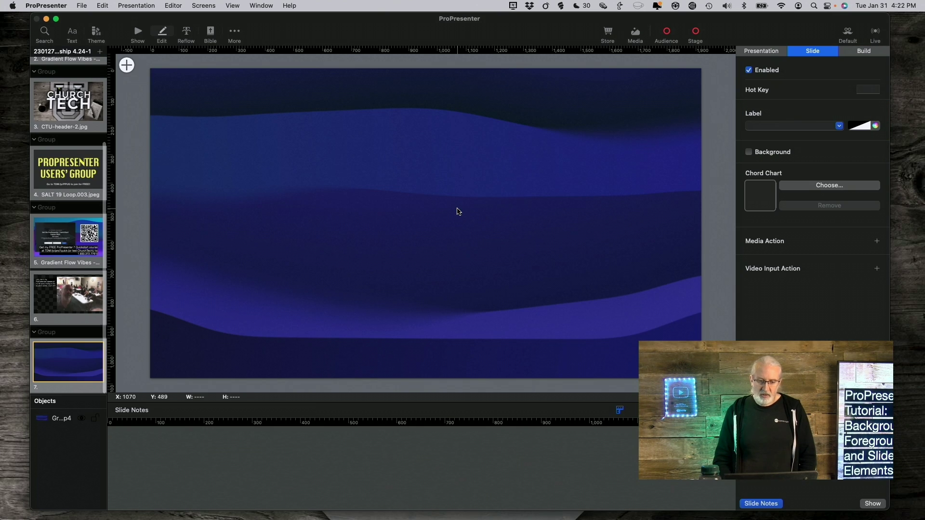
click(336, 209)
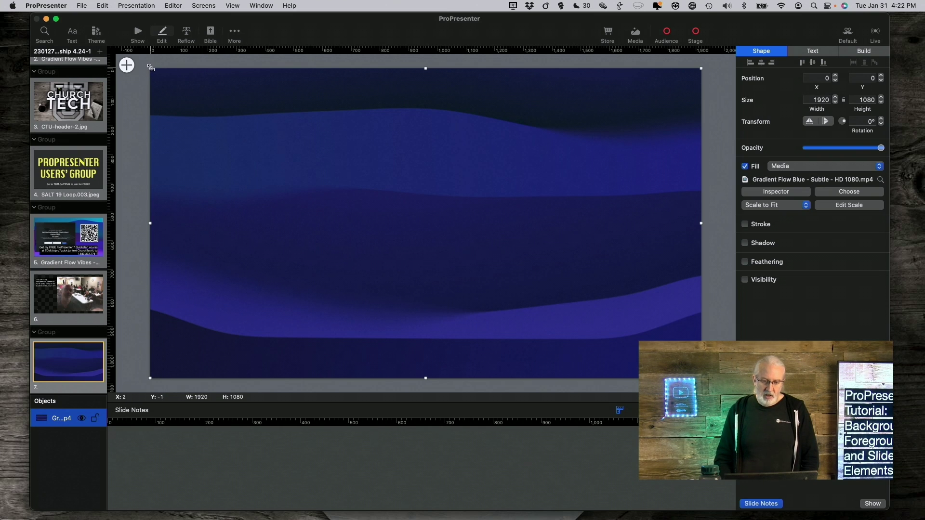
drag(150, 68, 307, 166)
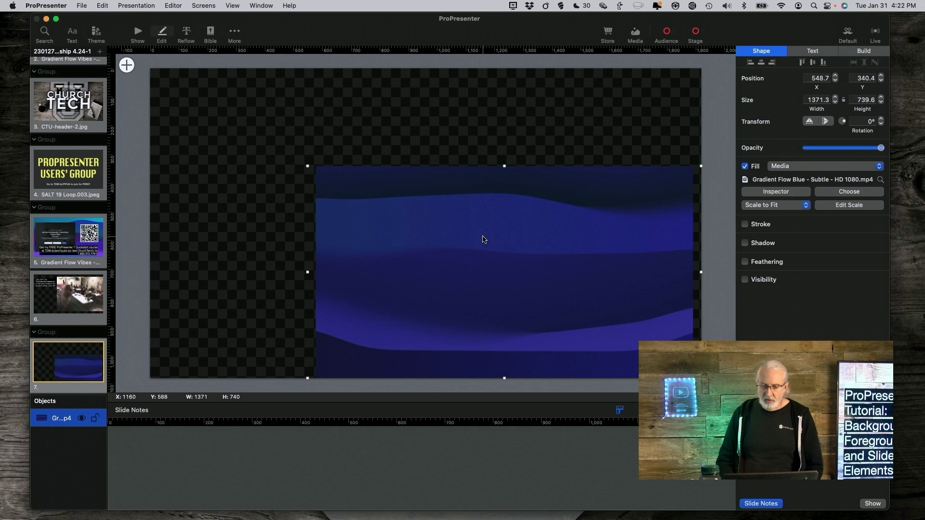
mouse_move(483, 239)
mouse_down()
mouse_move(397, 187)
mouse_move(406, 191)
mouse_up()
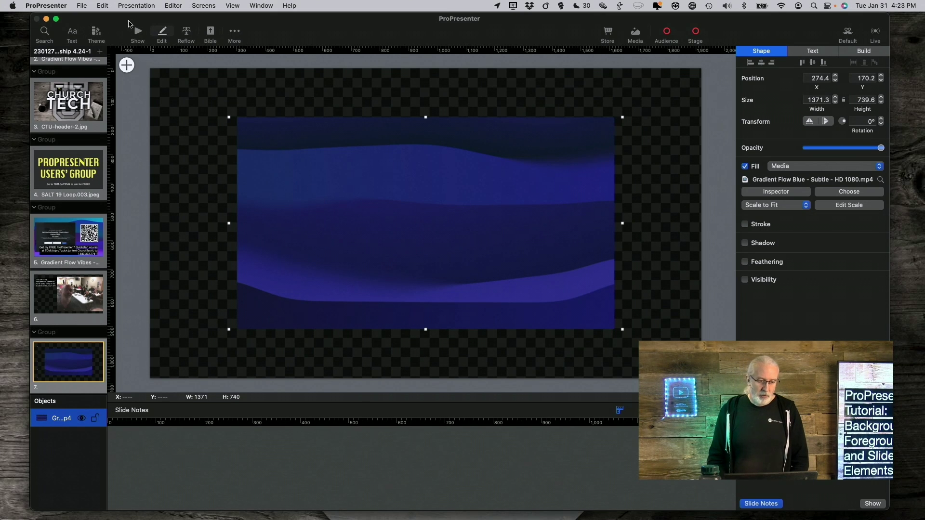
click(138, 34)
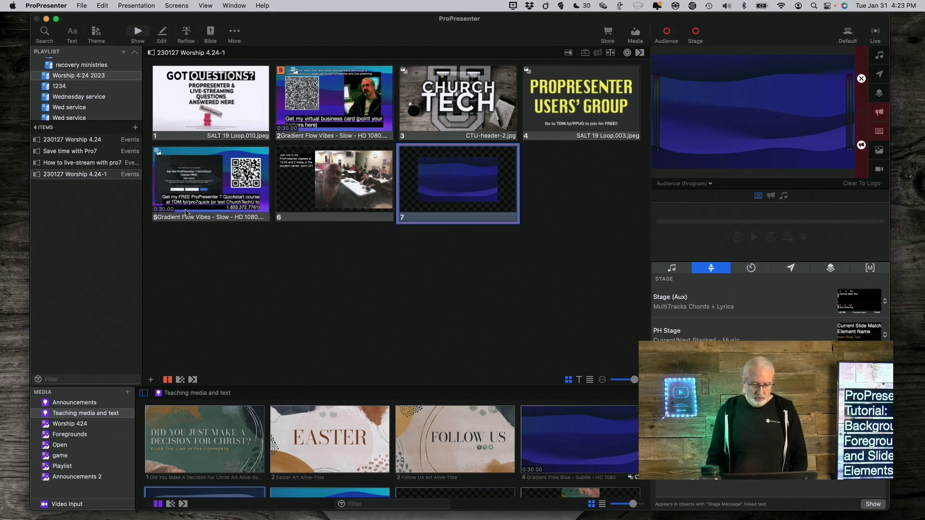
- Play Gradient Flow Vibes Slow as the background video with slide 7's small blue video live on top
scroll(335, 419, down, 3)
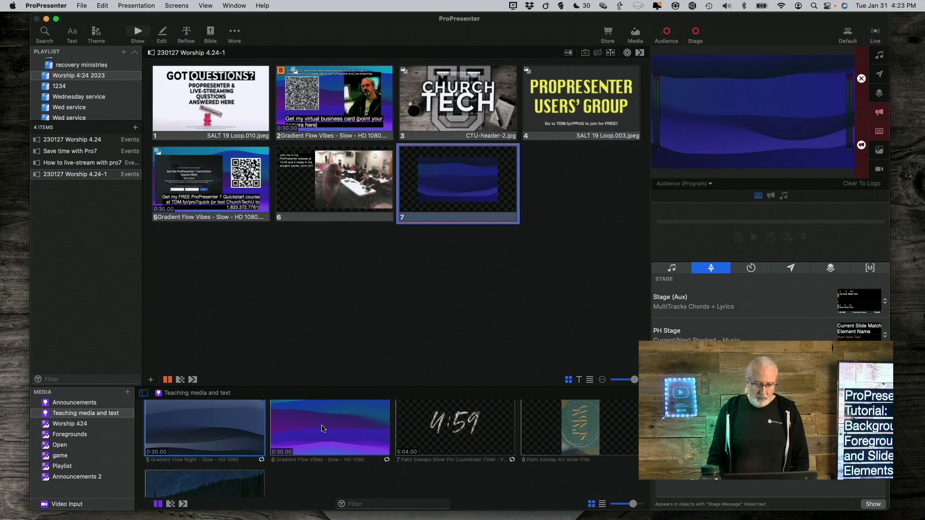
click(321, 429)
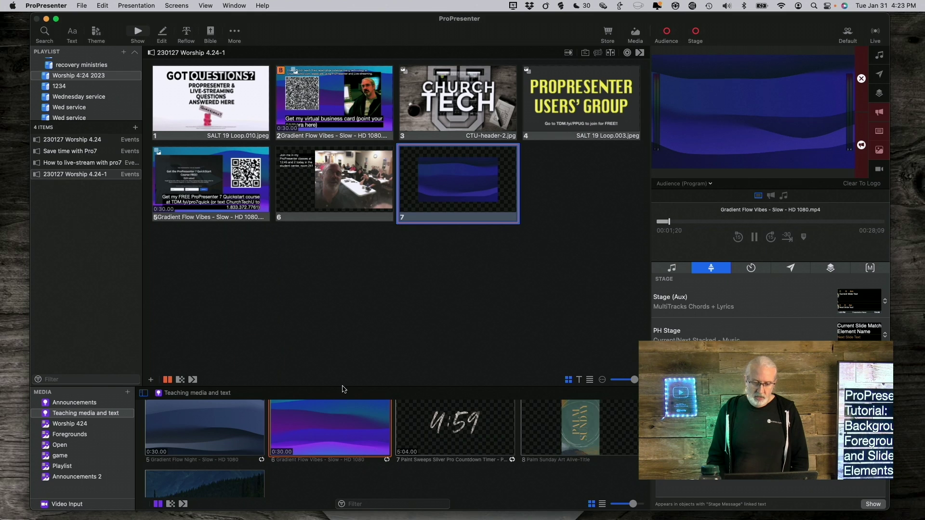
click(472, 174)
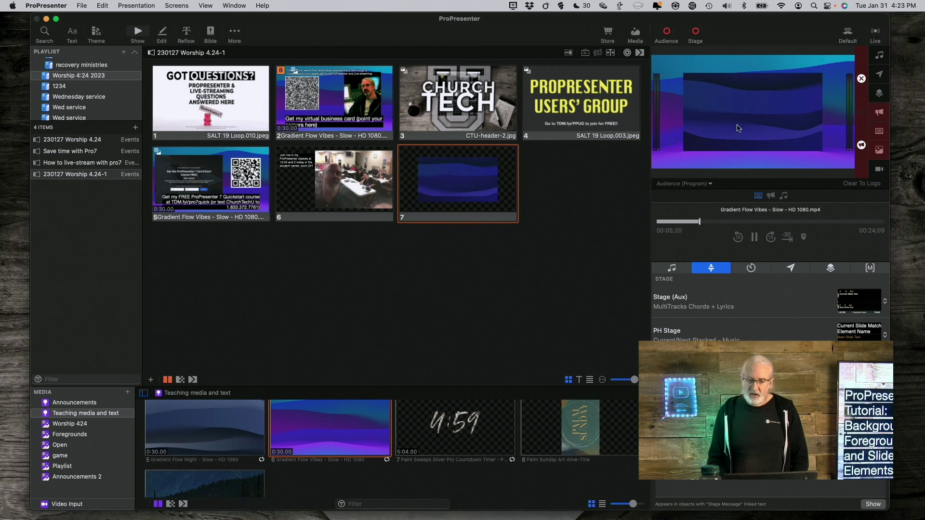